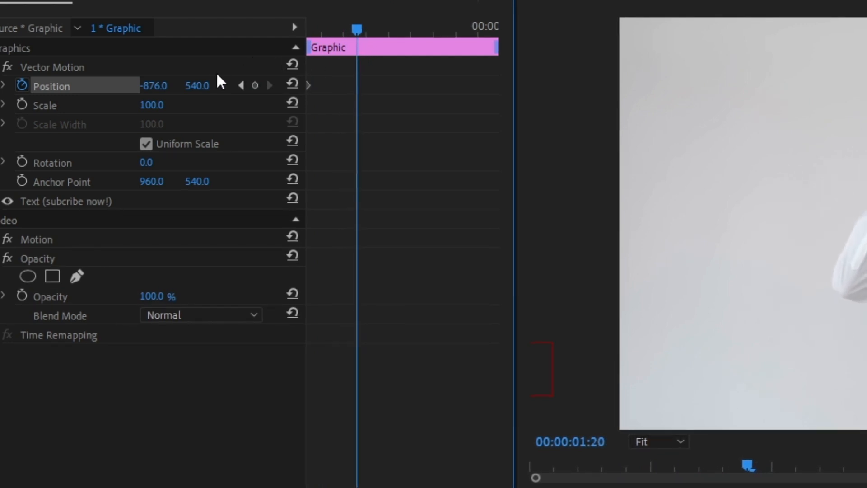
Step: Keyframe the text's horizontal Position at 756.0 at 00:00:01:20 and add a holding Position keyframe at 00:00:03:00
{"action": "left_click_drag", "start_coordinate": [145, 86], "coordinate": [277, 86]}
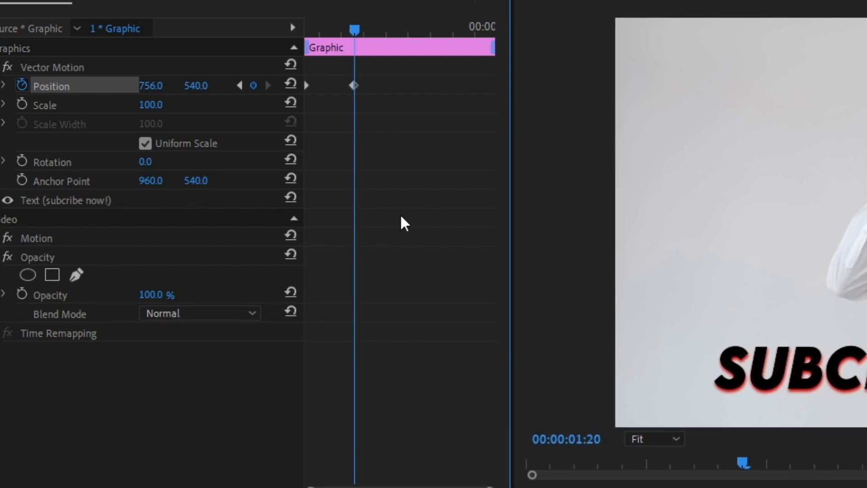
{"action": "left_click", "coordinate": [854, 367]}
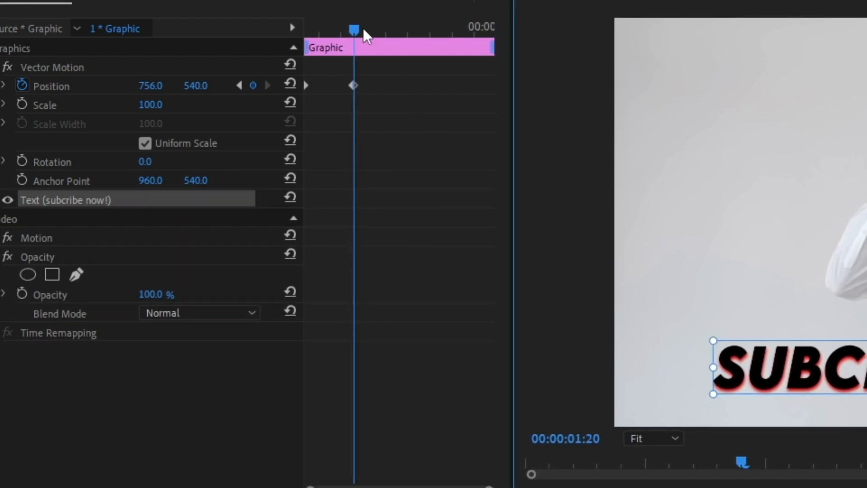
{"action": "left_click_drag", "start_coordinate": [359, 26], "coordinate": [411, 48]}
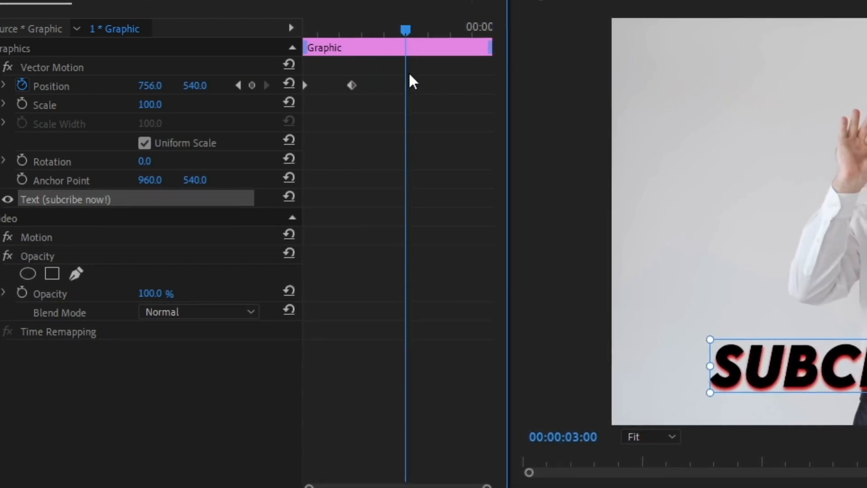
{"action": "left_click", "coordinate": [252, 85]}
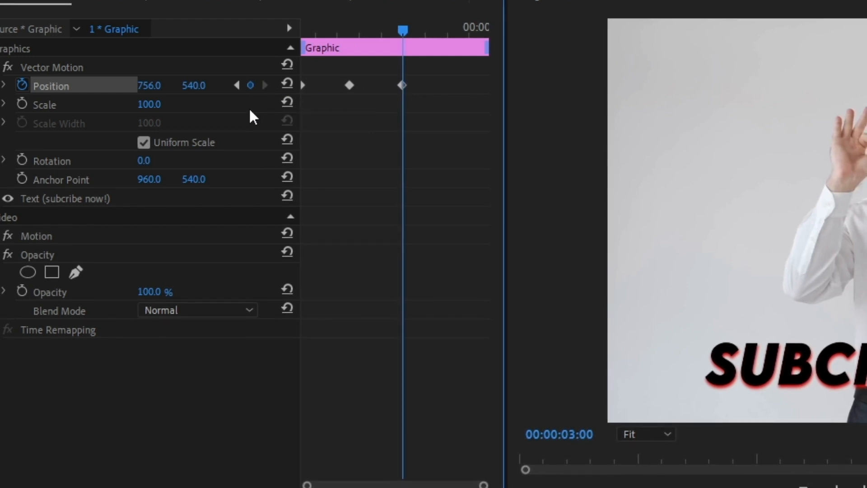
Step: Keyframe the horizontal Position at 4179.0 at 00:00:04:23 and shift the two middle Position keyframes slightly later
{"action": "left_click_drag", "start_coordinate": [402, 30], "coordinate": [482, 61]}
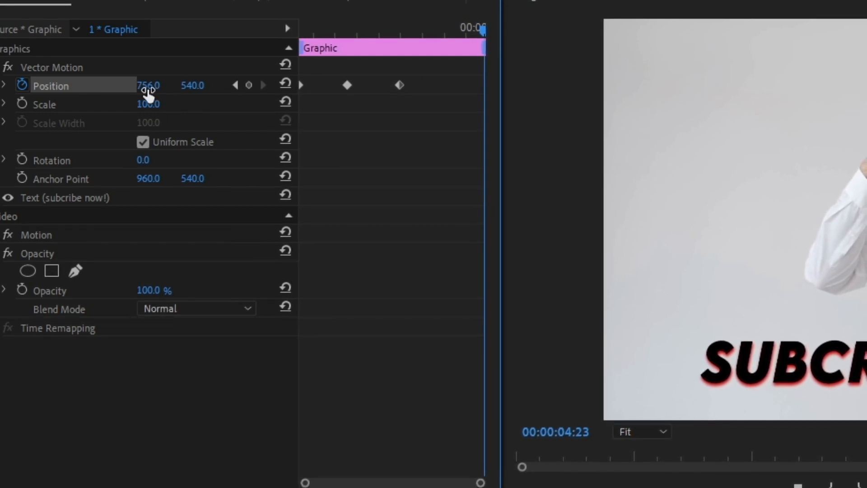
{"action": "left_click_drag", "start_coordinate": [146, 87], "coordinate": [866, 87]}
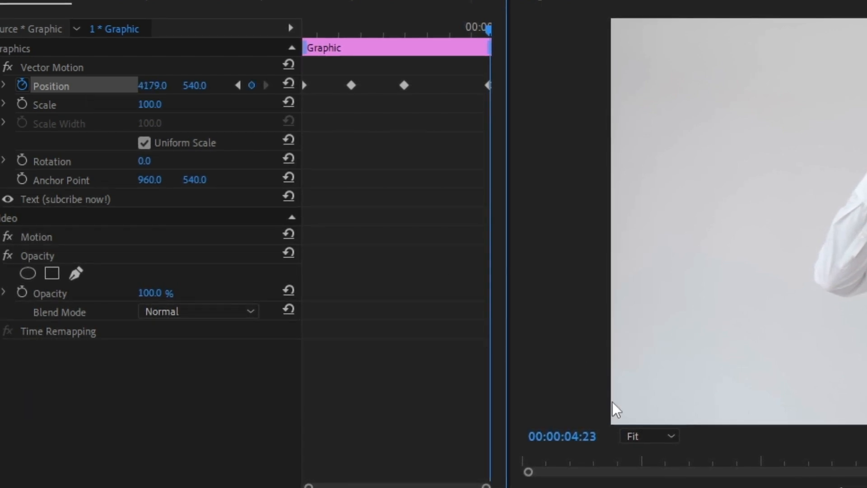
{"action": "left_click_drag", "start_coordinate": [405, 85], "coordinate": [408, 85]}
{"action": "left_click_drag", "start_coordinate": [350, 85], "coordinate": [356, 86]}
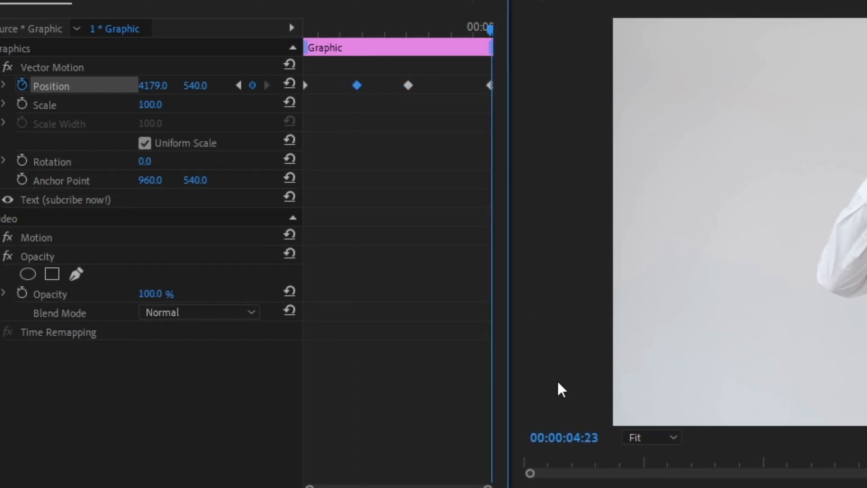
Step: Set the temporal interpolation of the two middle Position keyframes to Continuous Bezier
{"action": "left_click_drag", "start_coordinate": [345, 69], "coordinate": [457, 122]}
{"action": "right_click", "coordinate": [411, 87]}
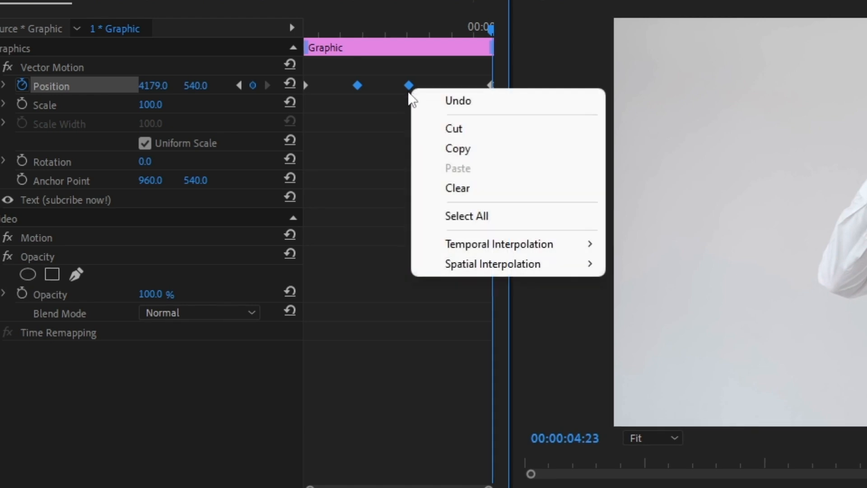
{"action": "mouse_move", "coordinate": [519, 245]}
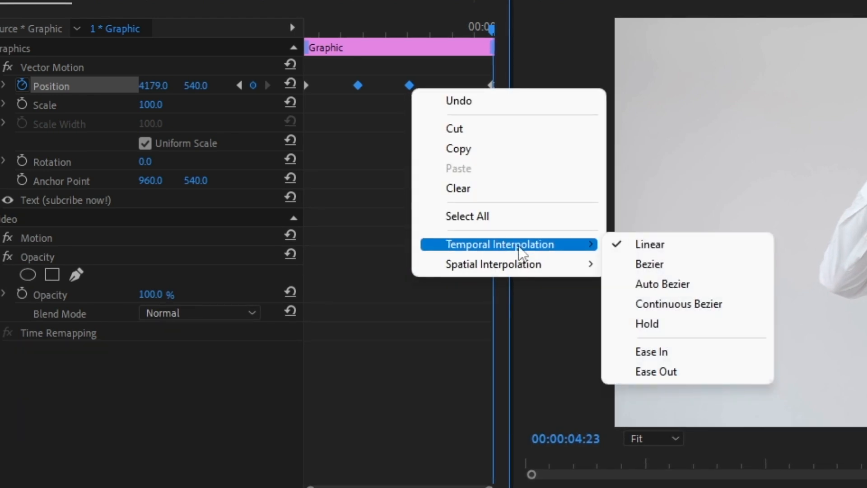
{"action": "left_click", "coordinate": [643, 306]}
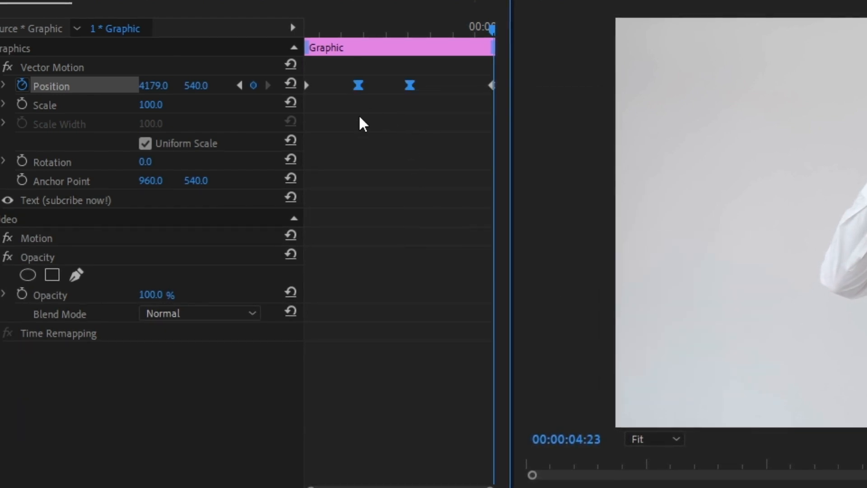
Step: Stretch the outer velocity handles of the two middle Position keyframes toward the clip's ends, giving a fast entry and exit
{"action": "left_click", "coordinate": [3, 86]}
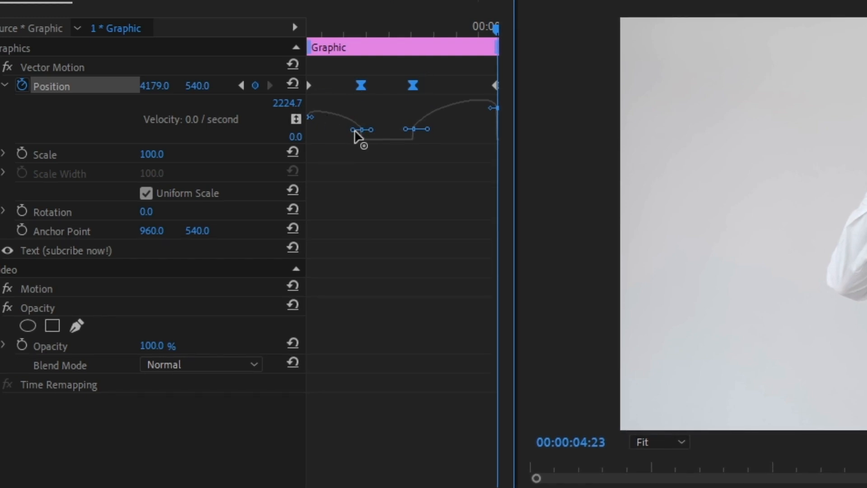
{"action": "left_click_drag", "start_coordinate": [353, 130], "coordinate": [336, 135]}
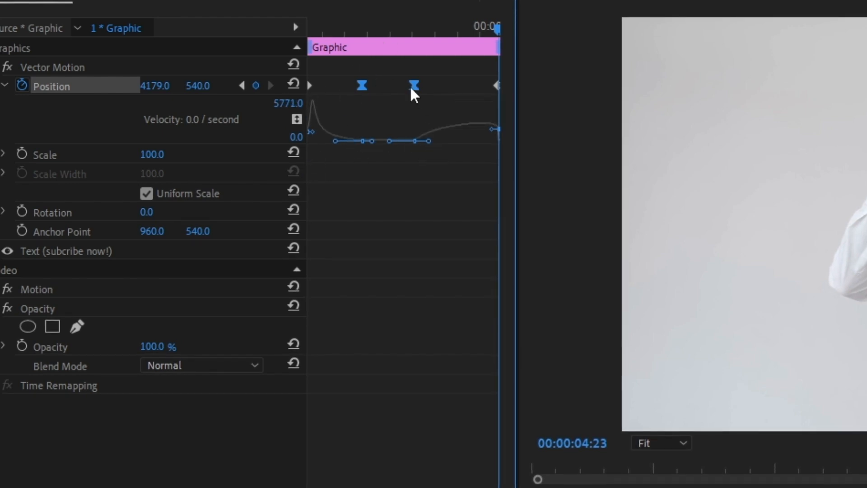
{"action": "left_click_drag", "start_coordinate": [426, 144], "coordinate": [511, 146]}
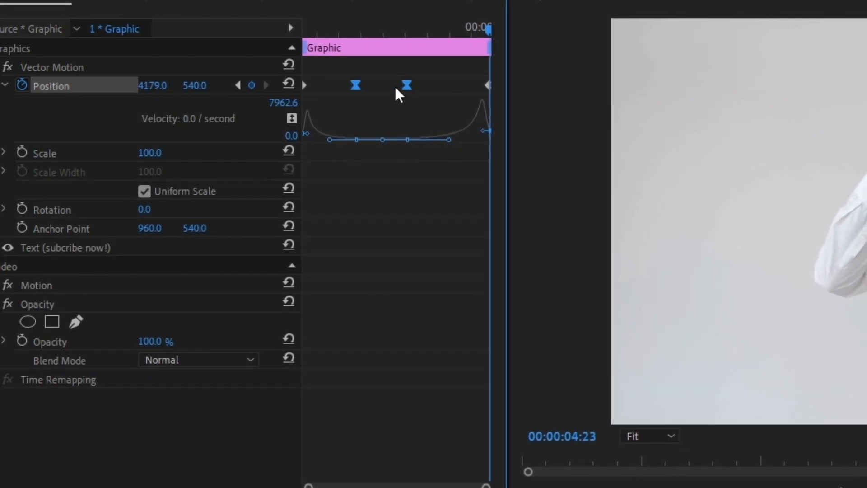
Step: Play back the sequence from near its start to review the text's slide-in and slide-out animation
{"action": "left_click_drag", "start_coordinate": [486, 487], "coordinate": [320, 486]}
{"action": "left_click_drag", "start_coordinate": [546, 487], "coordinate": [511, 486]}
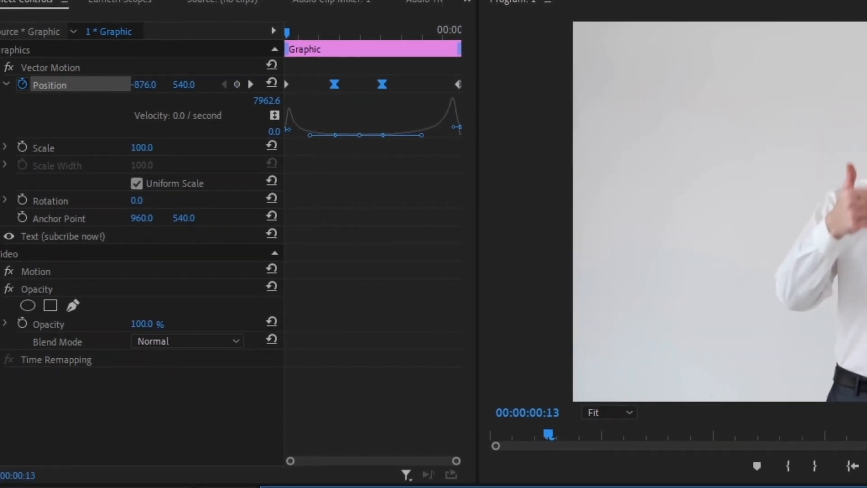
{"action": "key", "text": "space"}
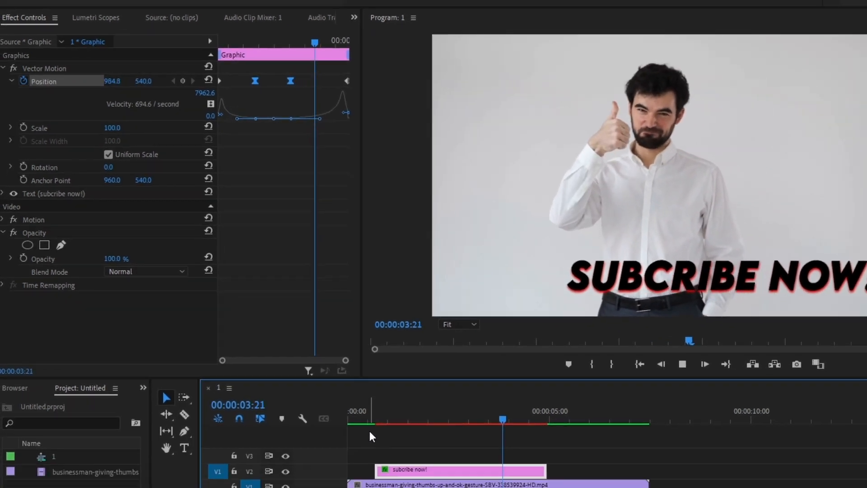
{"action": "left_click", "coordinate": [315, 364]}
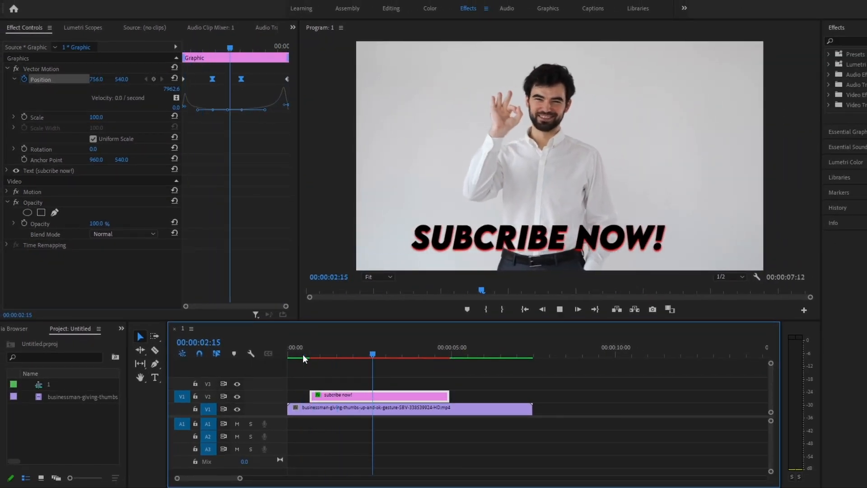
{"action": "key", "text": "space"}
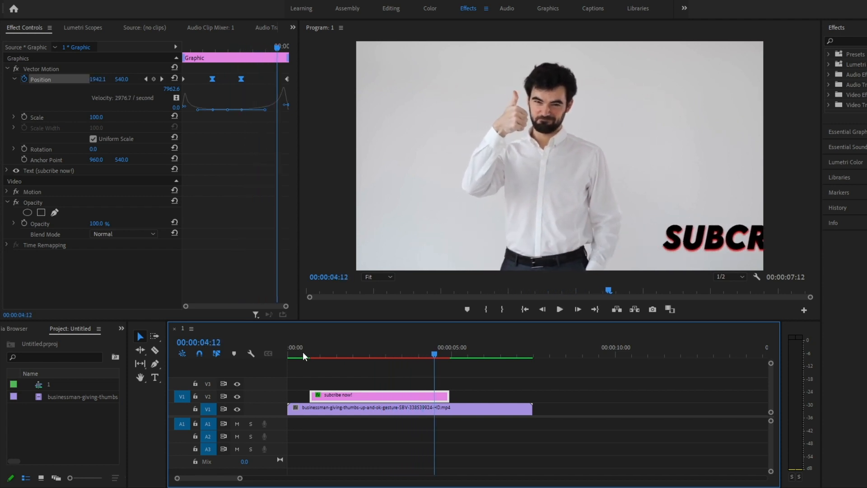
Step: Search the effects for "dire" and apply Directional Blur to the "subcribe now!" text clip
{"action": "left_click", "coordinate": [859, 37]}
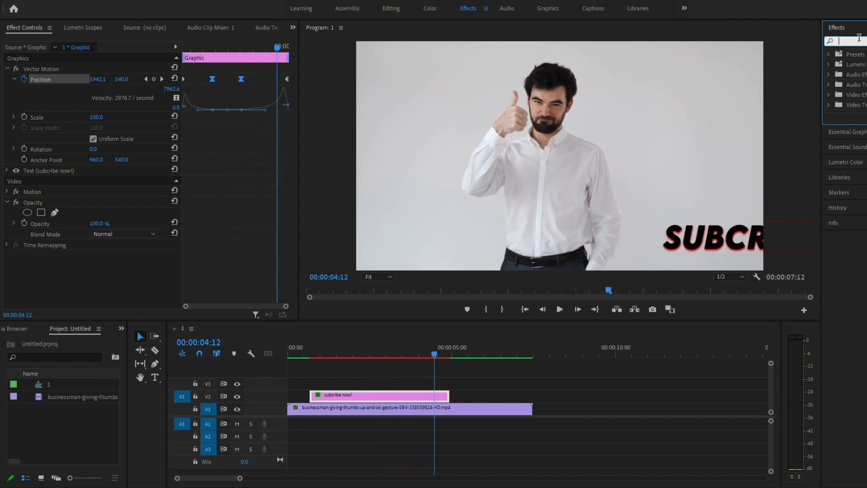
{"action": "type", "text": "dire"}
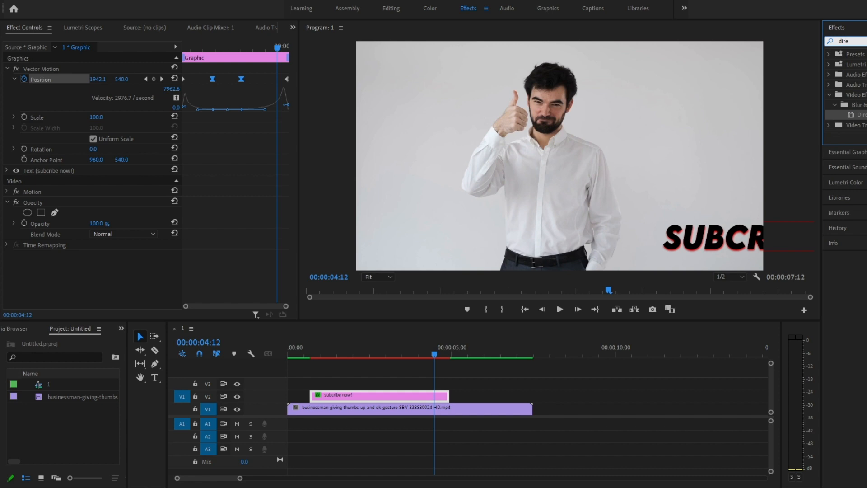
{"action": "left_click_drag", "start_coordinate": [855, 118], "coordinate": [406, 396]}
Step: Place the playhead at the start of the text clip and set the Directional Blur's Direction to 90°
{"action": "left_click_drag", "start_coordinate": [435, 356], "coordinate": [311, 361]}
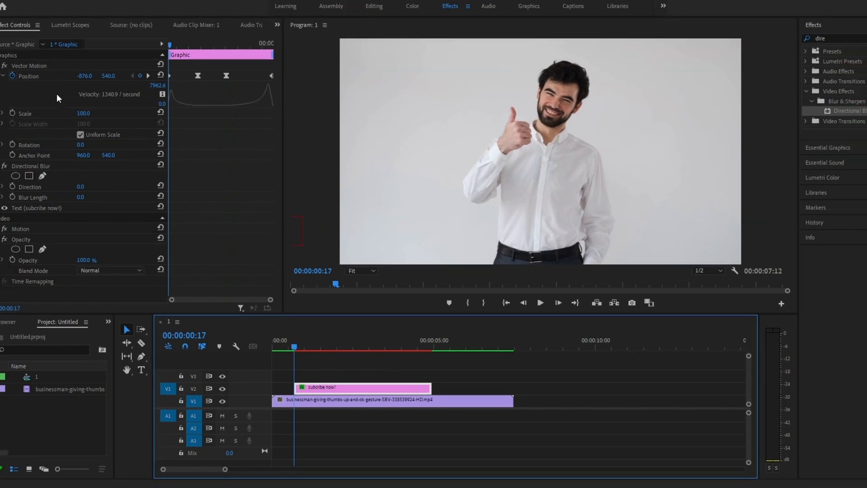
{"action": "left_click", "coordinate": [14, 228]}
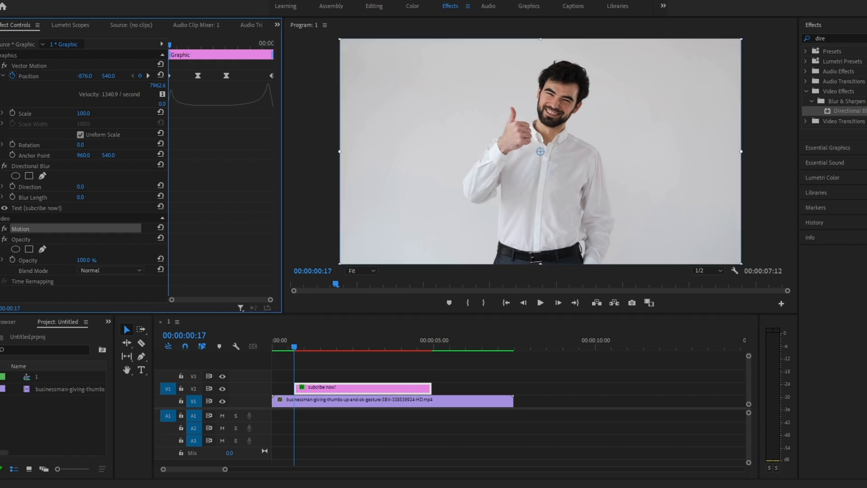
{"action": "left_click", "coordinate": [33, 187]}
{"action": "left_click", "coordinate": [88, 185]}
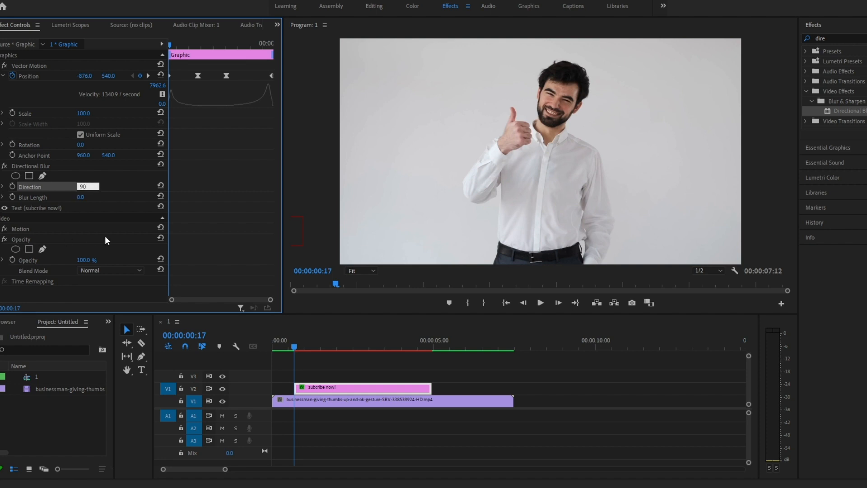
{"action": "key", "text": "Return"}
Step: Enable keyframing for Blur Length at the first Position keyframe and set it to 30.0
{"action": "left_click", "coordinate": [40, 197]}
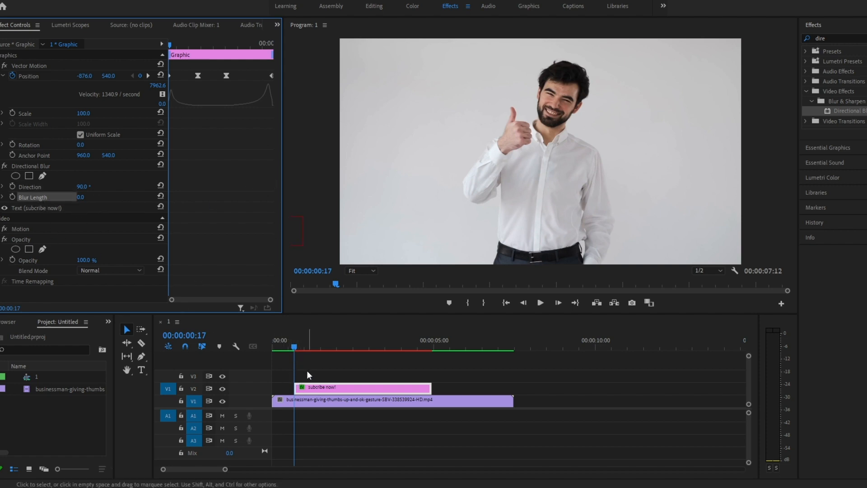
{"action": "left_click", "coordinate": [147, 75]}
{"action": "left_click", "coordinate": [134, 75]}
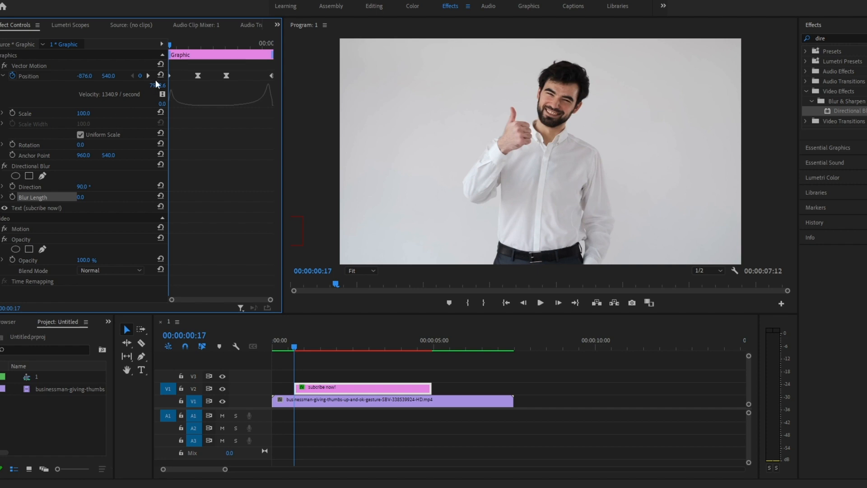
{"action": "left_click", "coordinate": [80, 197]}
{"action": "left_click", "coordinate": [11, 197]}
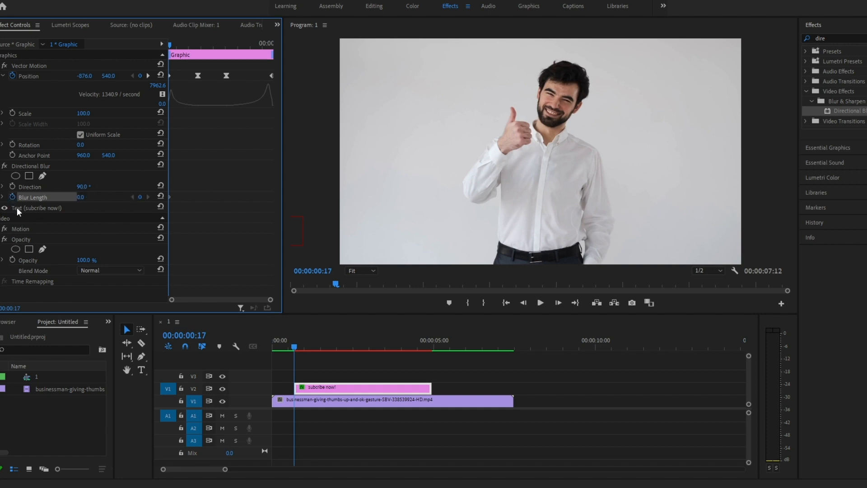
{"action": "left_click", "coordinate": [84, 198]}
{"action": "type", "text": "30"}
{"action": "key", "text": "Return"}
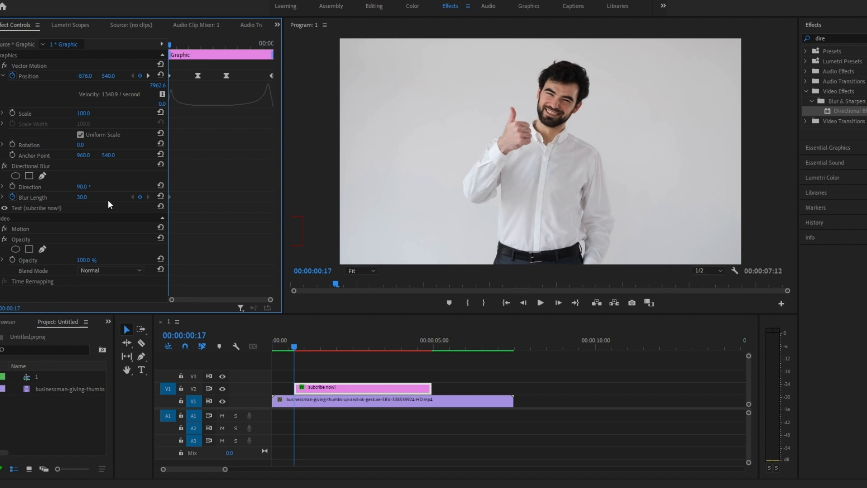
Step: Keyframe Blur Length at 0.0 in line with the second and third Position keyframes
{"action": "left_click", "coordinate": [148, 76]}
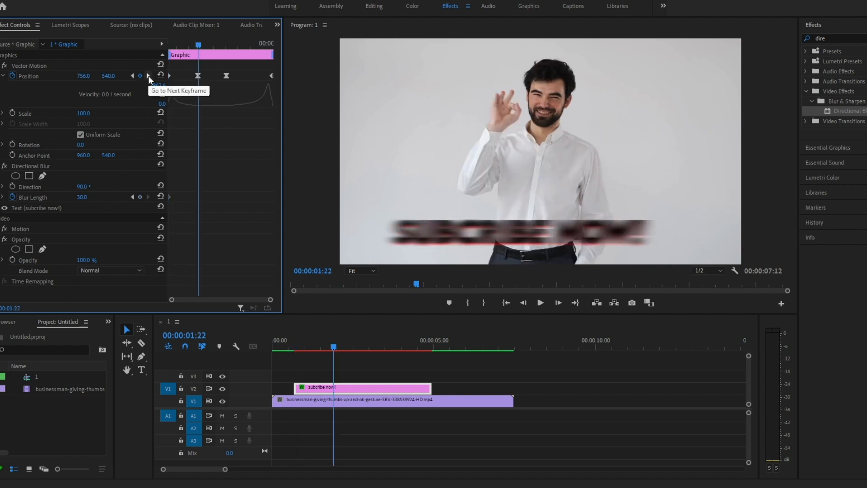
{"action": "left_click", "coordinate": [86, 197]}
{"action": "type", "text": "0"}
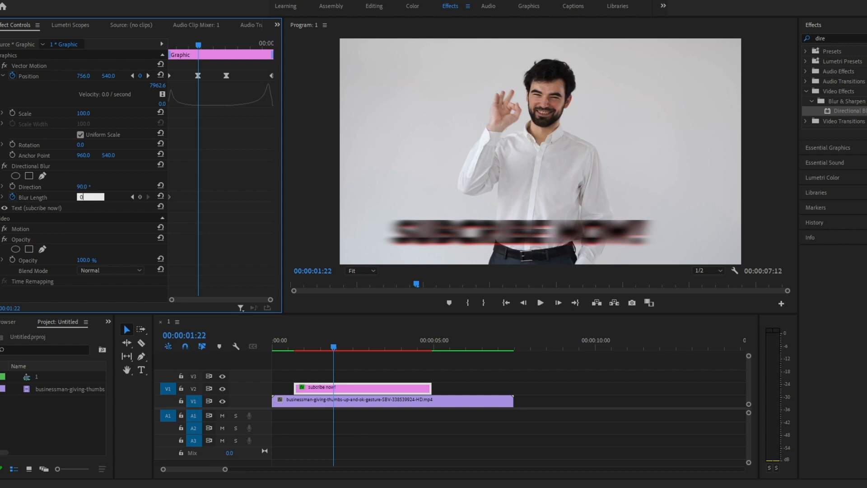
{"action": "key", "text": "Return"}
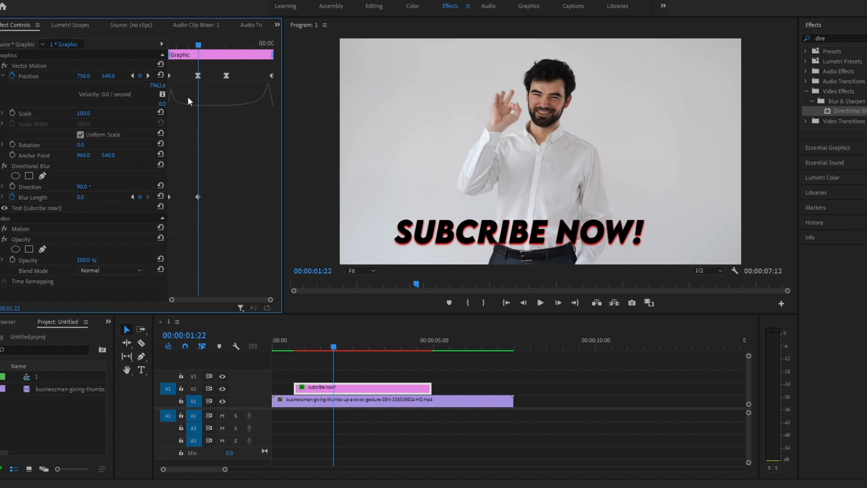
{"action": "left_click", "coordinate": [148, 76]}
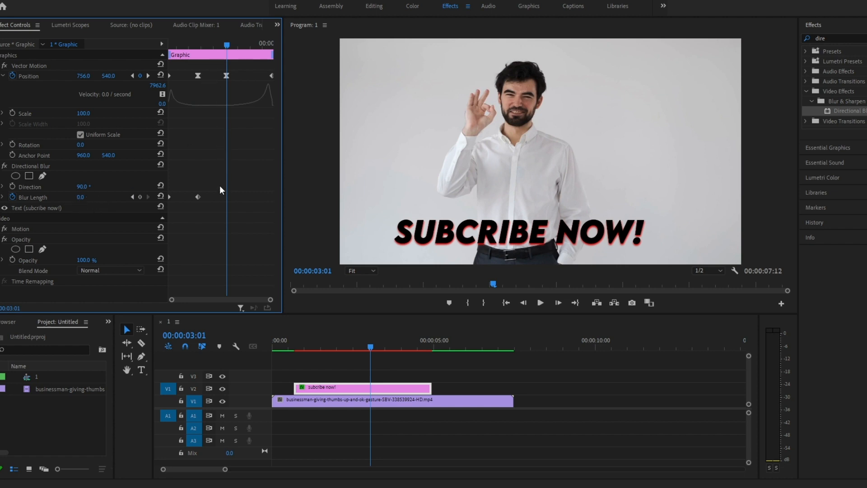
{"action": "left_click", "coordinate": [141, 197]}
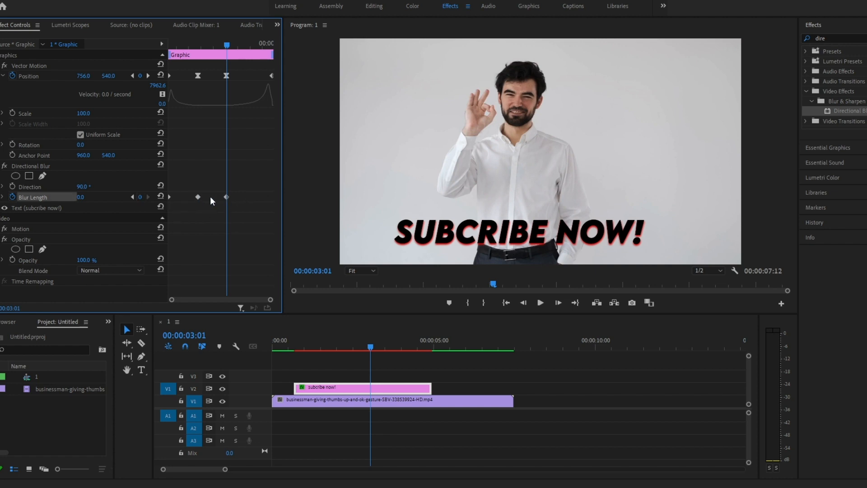
Step: Keyframe Blur Length at 30.0 in line with the last Position keyframe
{"action": "left_click", "coordinate": [148, 75]}
{"action": "left_click", "coordinate": [90, 195]}
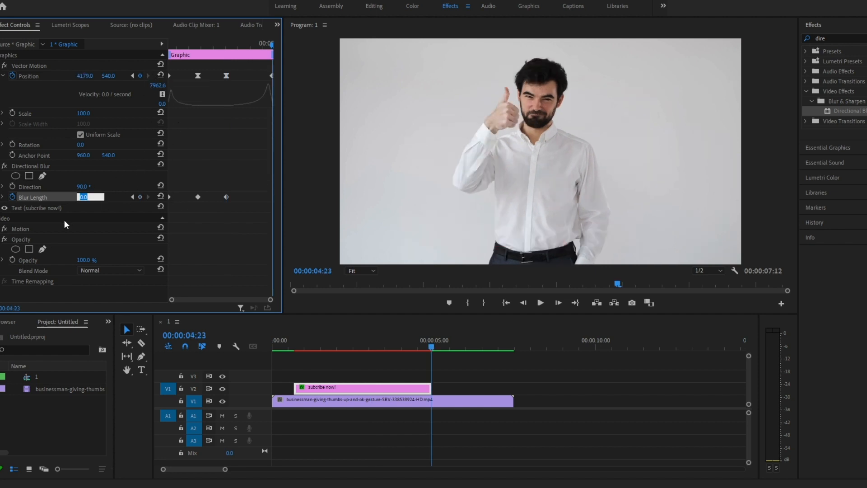
{"action": "left_click", "coordinate": [105, 206]}
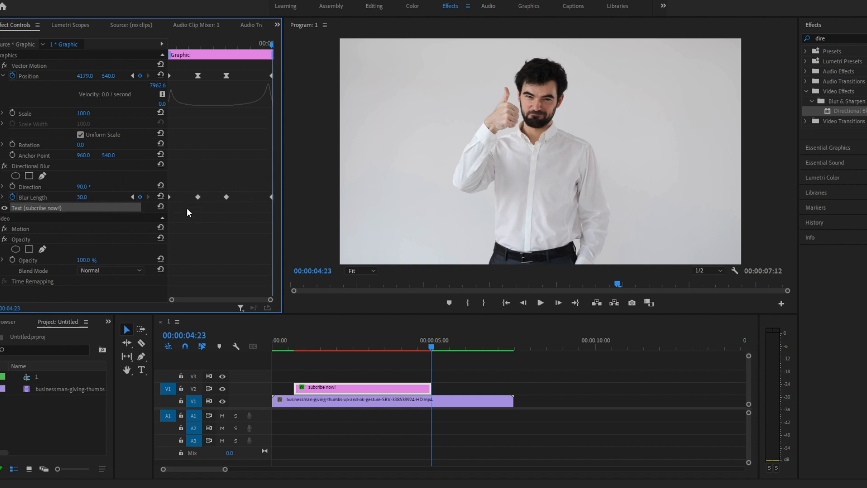
Step: Set the interpolation of the two middle Blur Length keyframes to Continuous Bezier
{"action": "left_click_drag", "start_coordinate": [272, 44], "coordinate": [231, 77]}
{"action": "left_click_drag", "start_coordinate": [186, 185], "coordinate": [227, 211]}
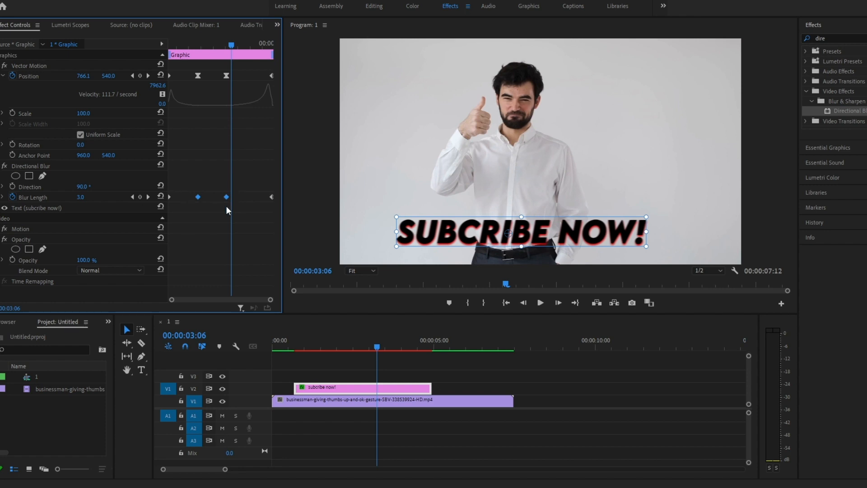
{"action": "right_click", "coordinate": [201, 198]}
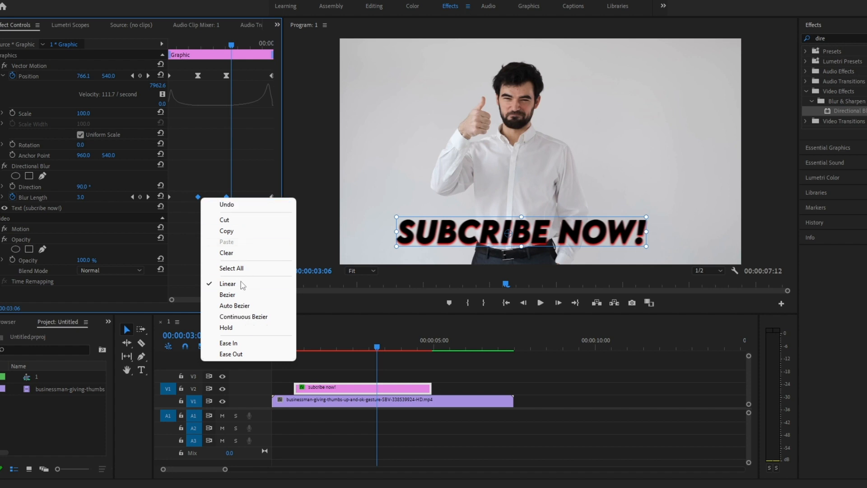
{"action": "left_click", "coordinate": [235, 317]}
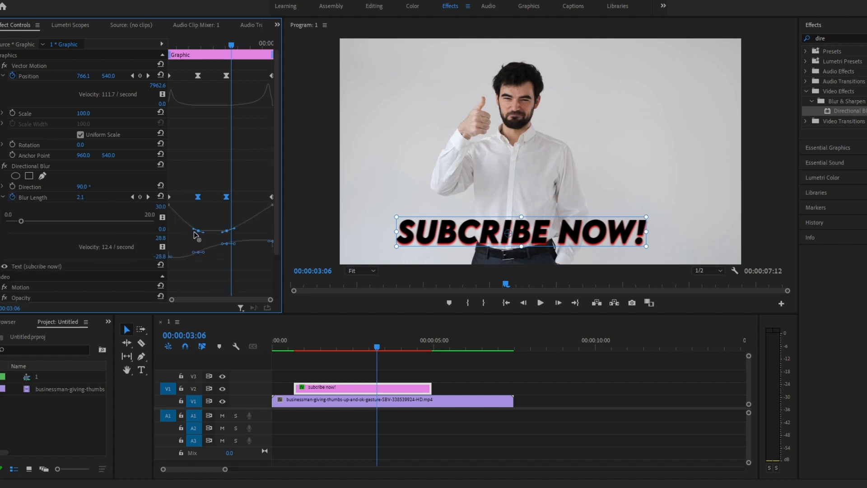
Step: Stretch the incoming curve handle of the second Blur Length keyframe toward the clip's start
{"action": "left_click_drag", "start_coordinate": [196, 233], "coordinate": [174, 231]}
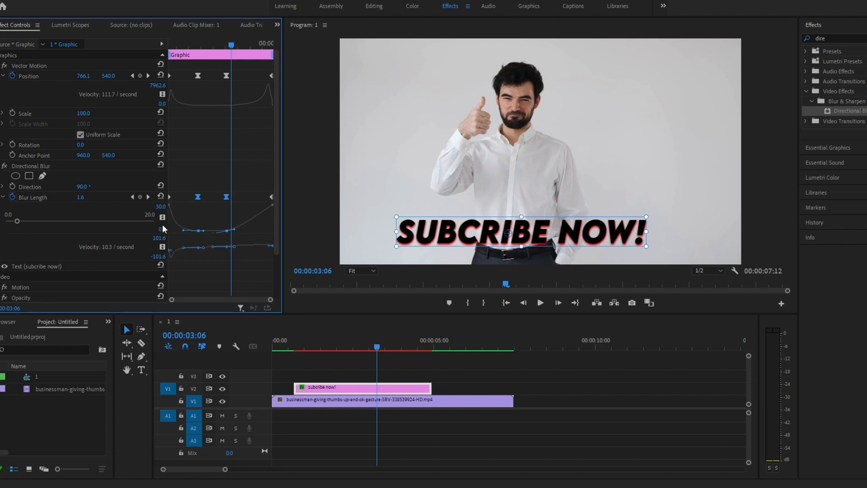